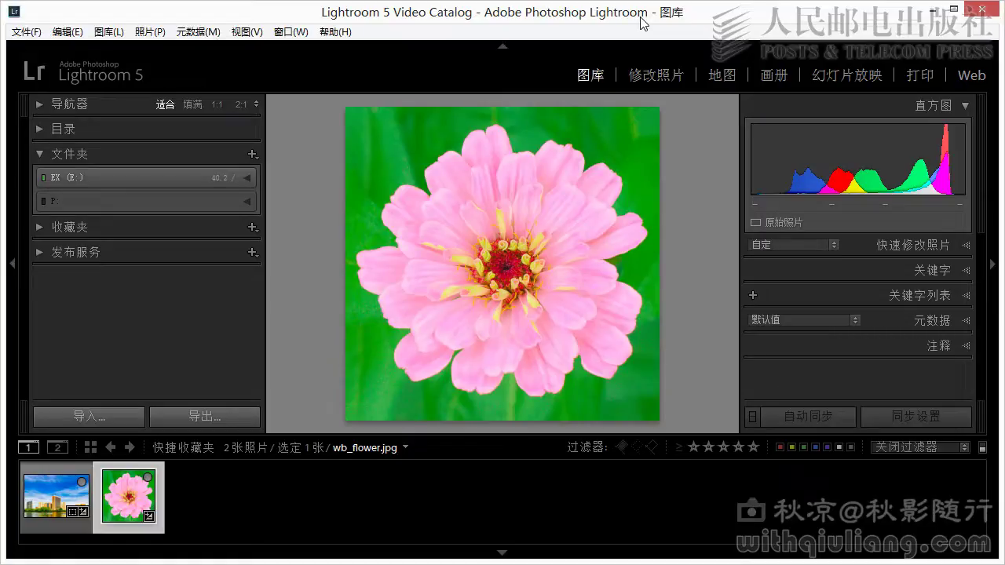
# Step: Cycle the loupe info overlay through file name, then dimensions and capture date, then hide it
pyautogui.press('i')
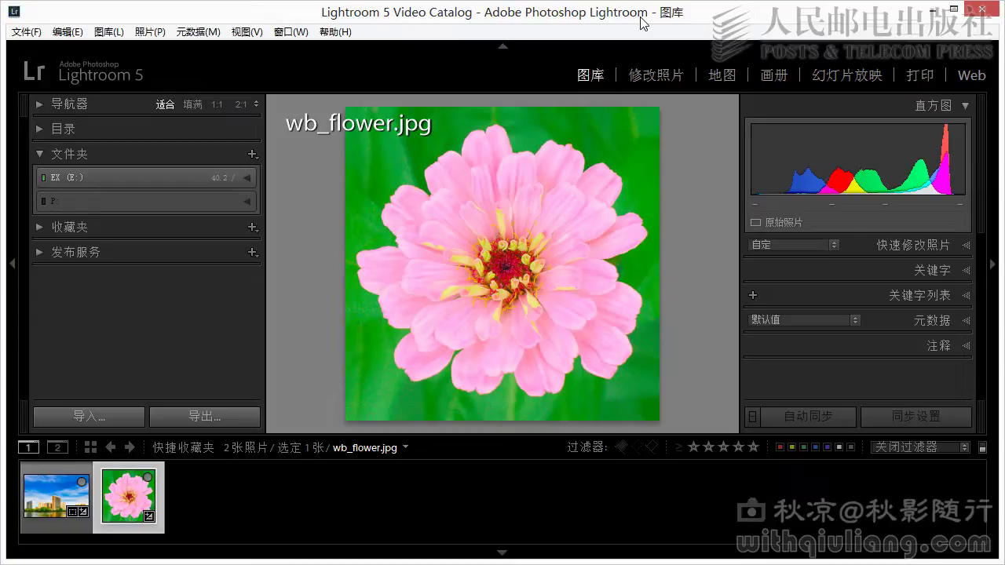
pyautogui.press('i')
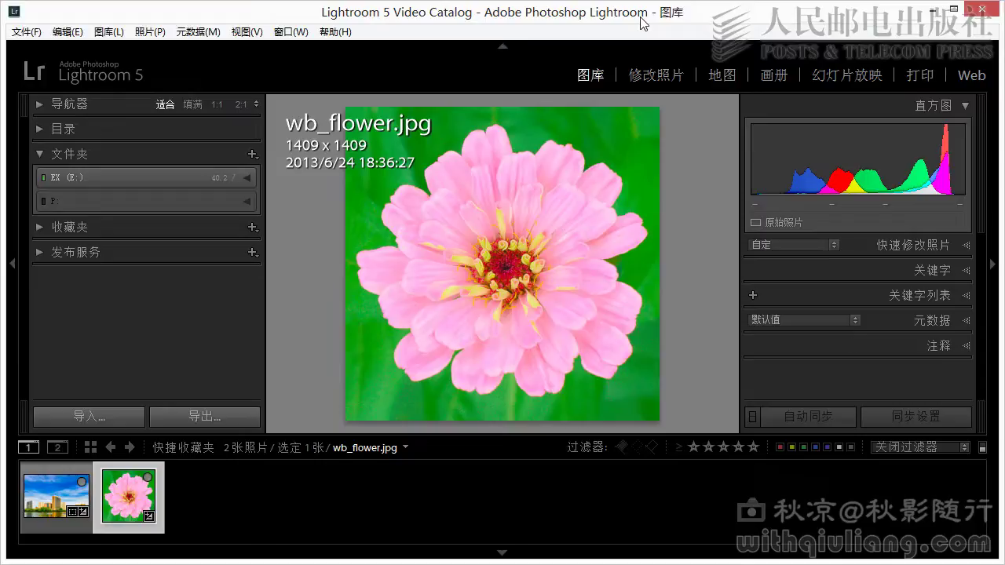
pyautogui.press('i')
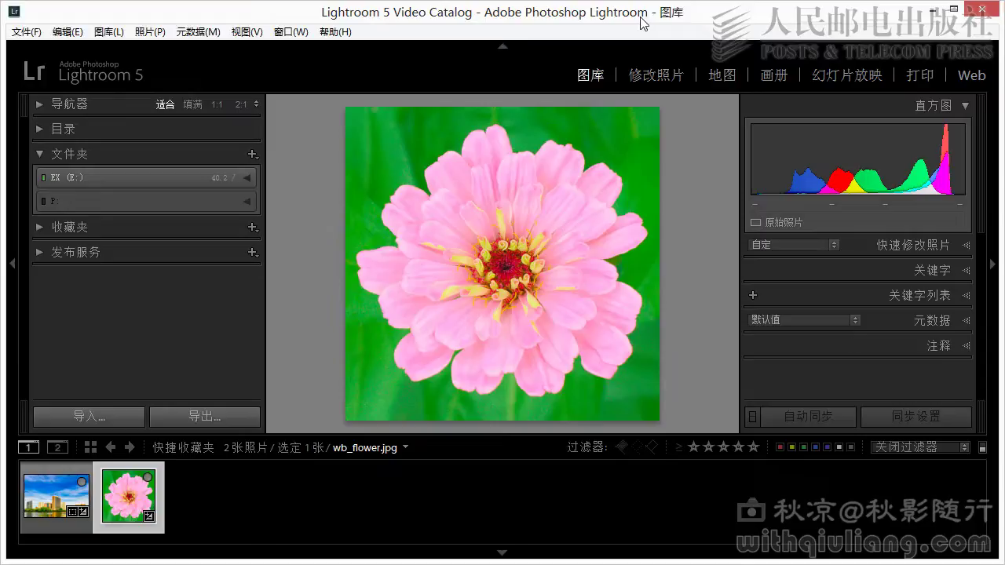
# Step: Turn on the Guides loupe overlay and centre its crossing on the flower
pyautogui.click(253, 31)
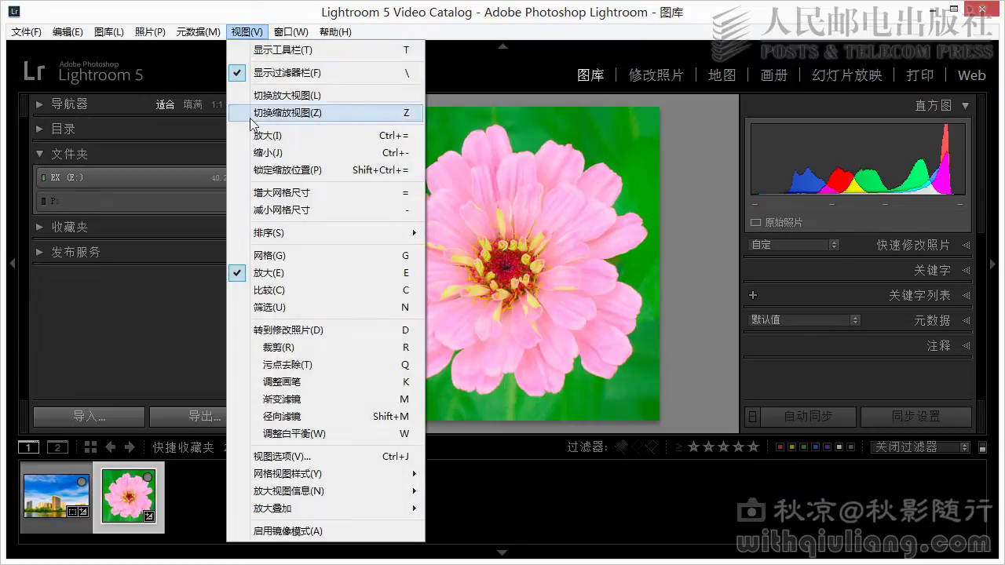
pyautogui.moveTo(325, 508)
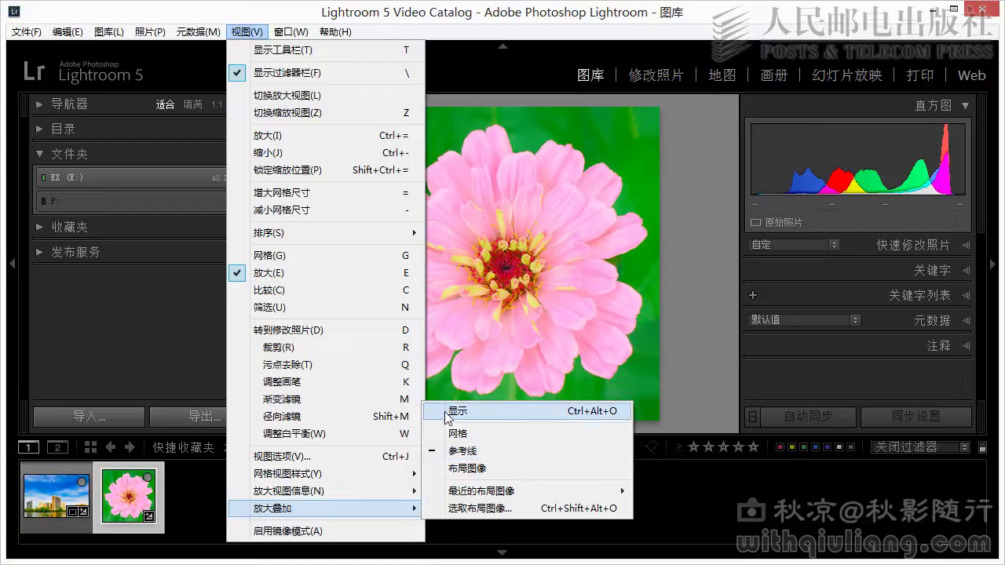
pyautogui.click(448, 416)
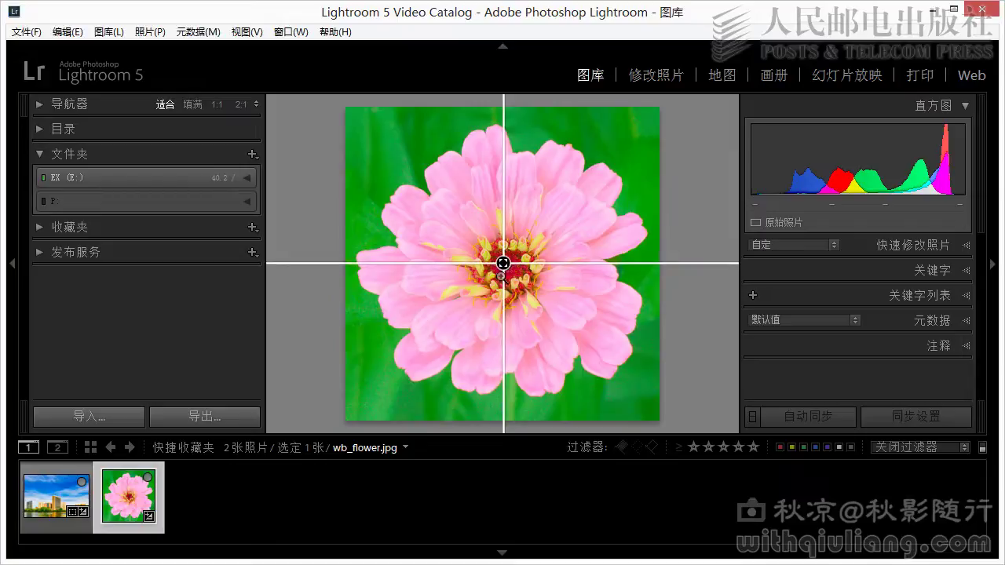
pyautogui.moveTo(502, 262)
pyautogui.mouseDown()
pyautogui.moveTo(576, 327)
pyautogui.moveTo(541, 233)
pyautogui.moveTo(550, 313)
pyautogui.moveTo(550, 287)
pyautogui.moveTo(506, 265)
pyautogui.mouseUp()
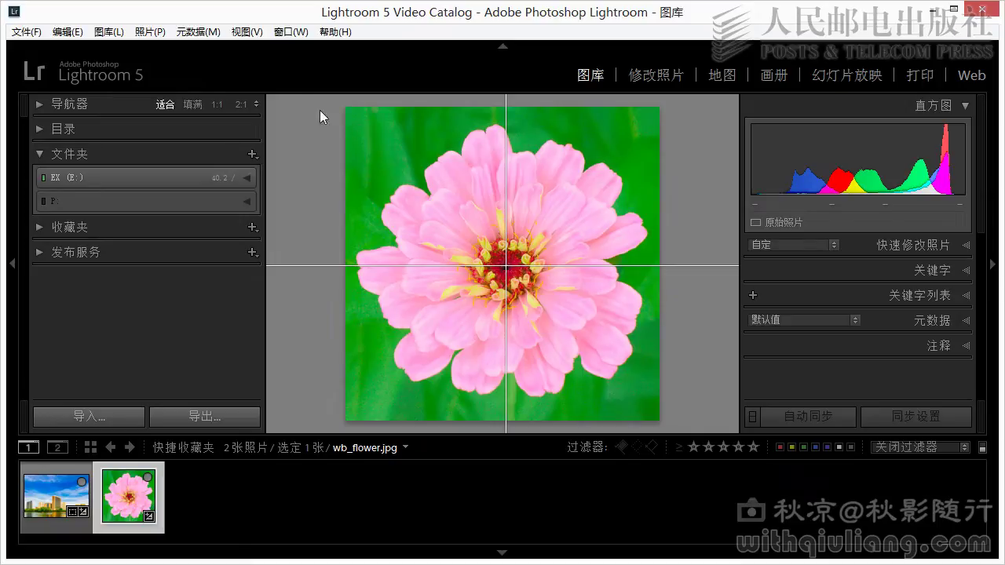
# Step: Swap the guides for a grid overlay and show skyline photo 1800PX_SS_20130430_3055.jpg
pyautogui.click(248, 36)
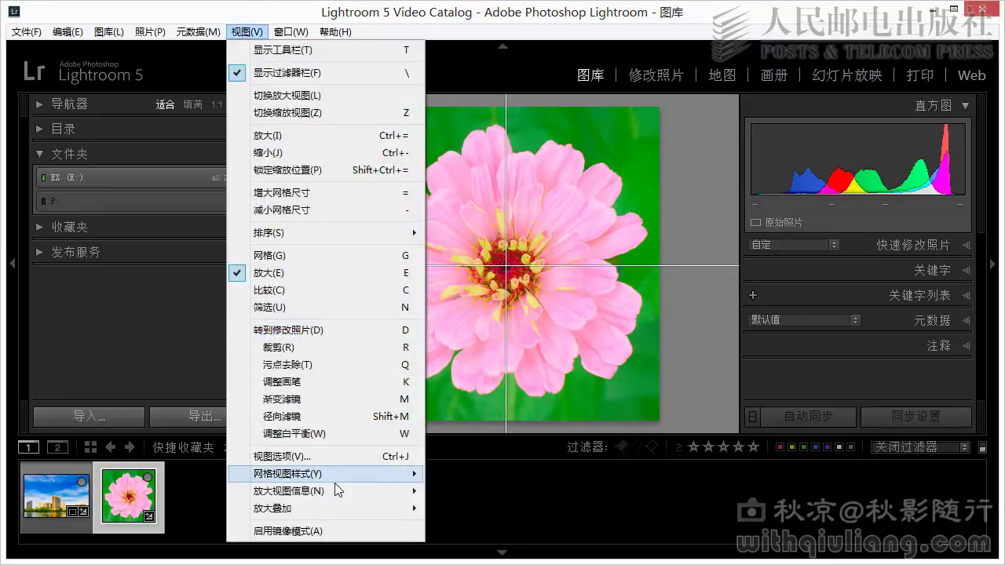
pyautogui.moveTo(325, 508)
pyautogui.click(444, 434)
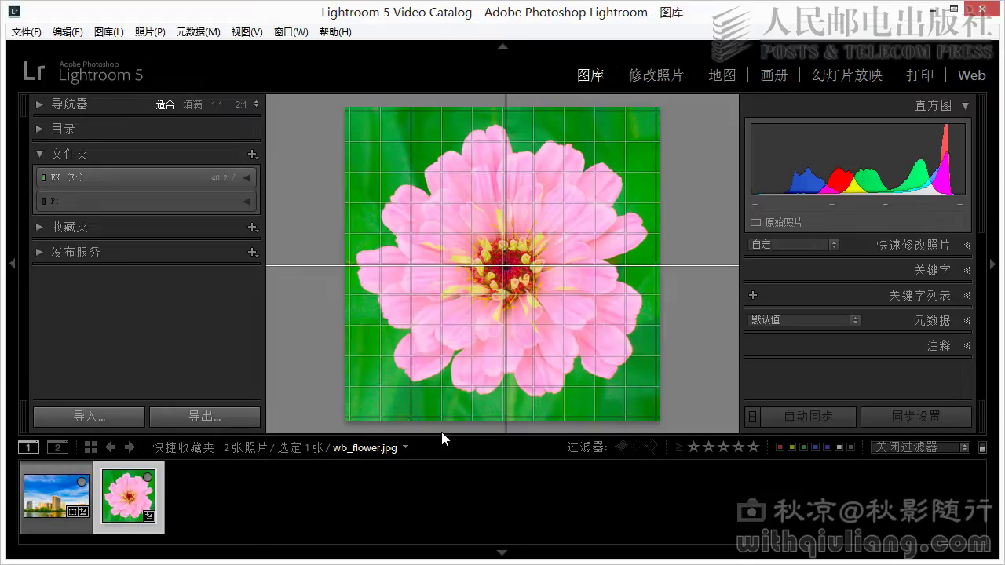
pyautogui.click(246, 31)
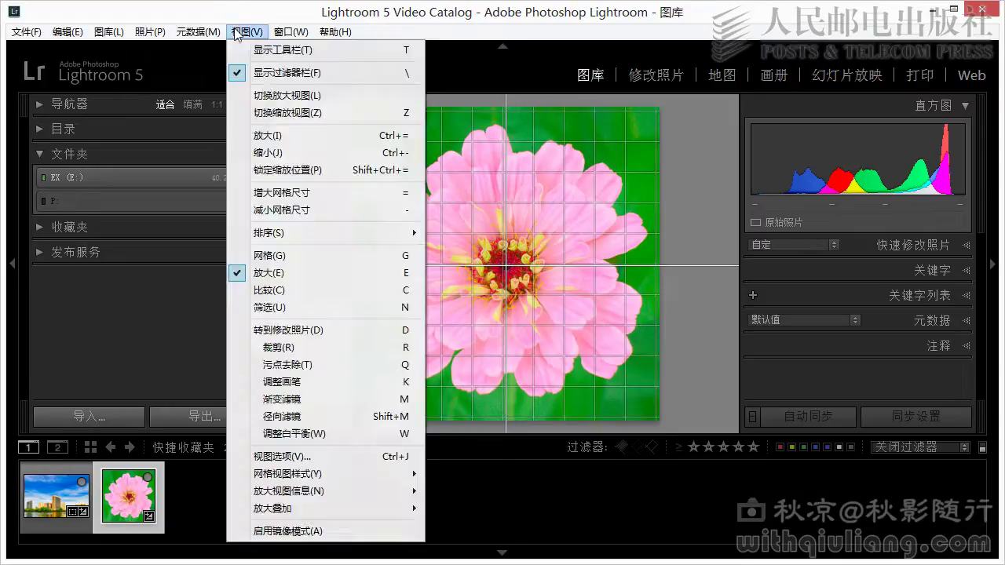
pyautogui.moveTo(322, 508)
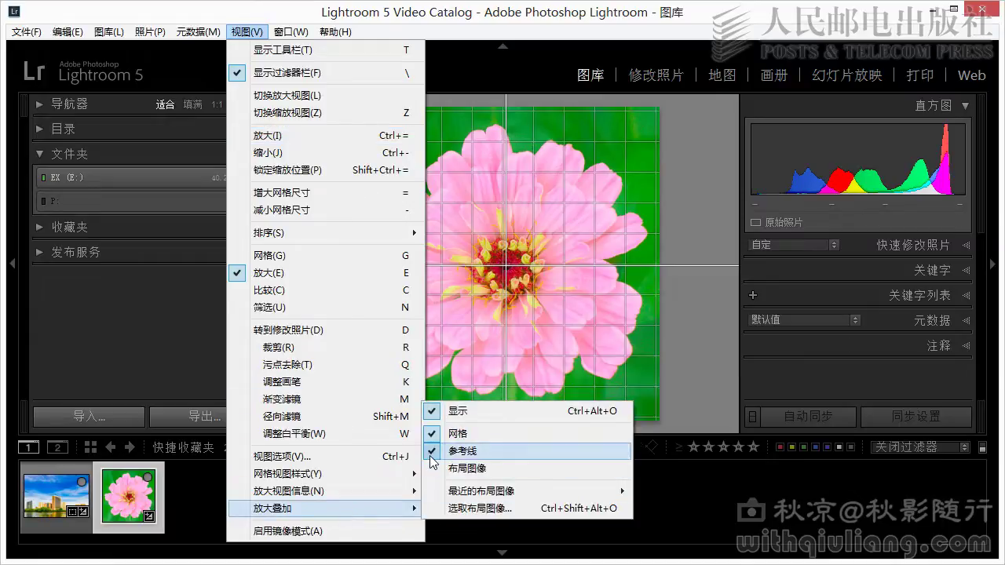
pyautogui.click(431, 457)
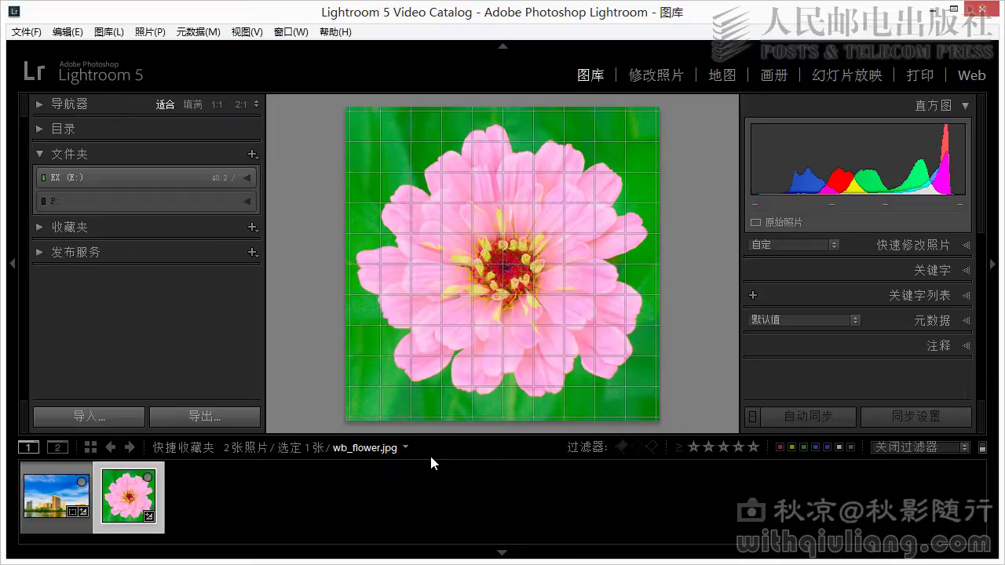
pyautogui.click(51, 501)
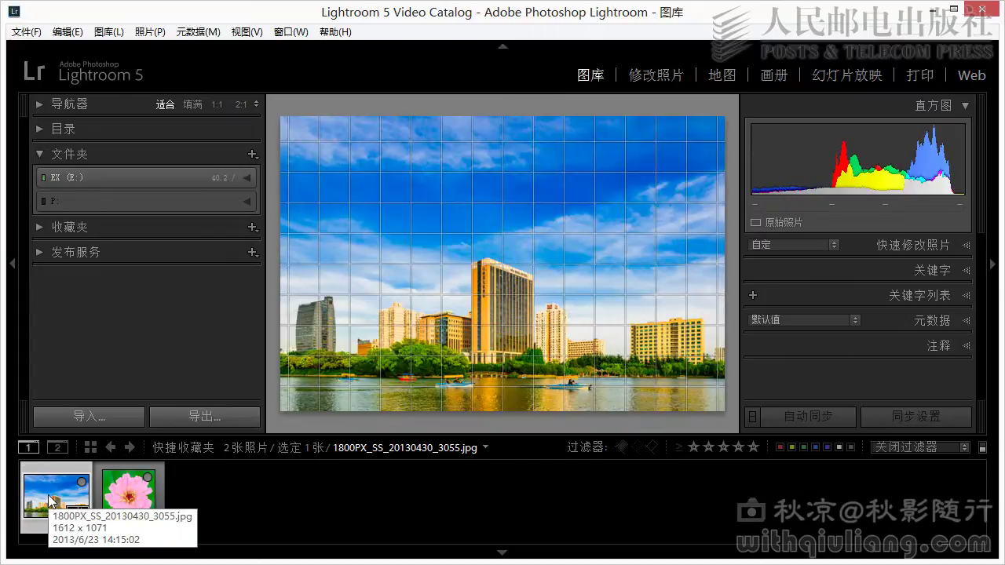
# Step: Set the grid overlay to size 42 and opacity 44 from the Ctrl control bar
pyautogui.press('ctrl')
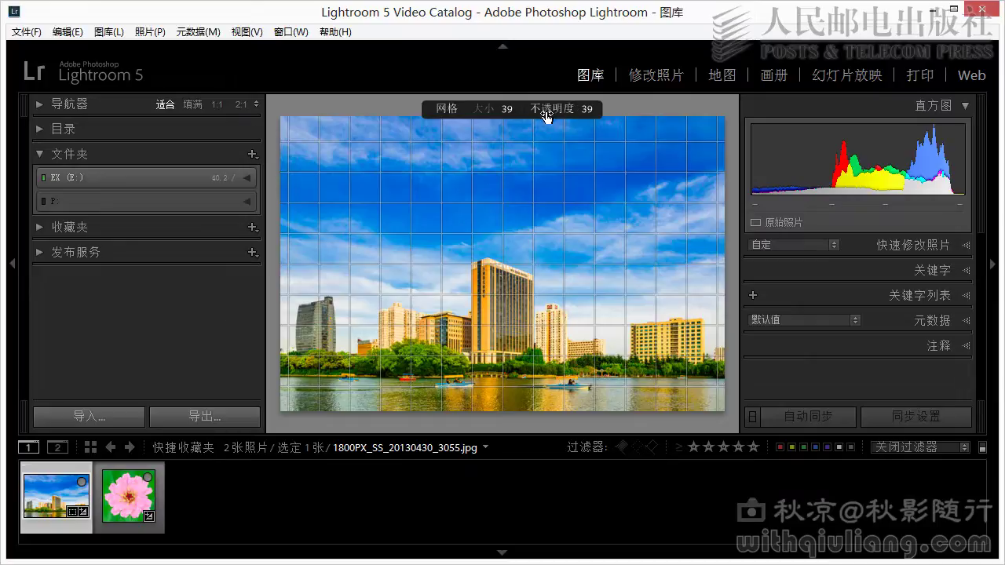
pyautogui.moveTo(482, 120); pyautogui.dragTo(547, 114)
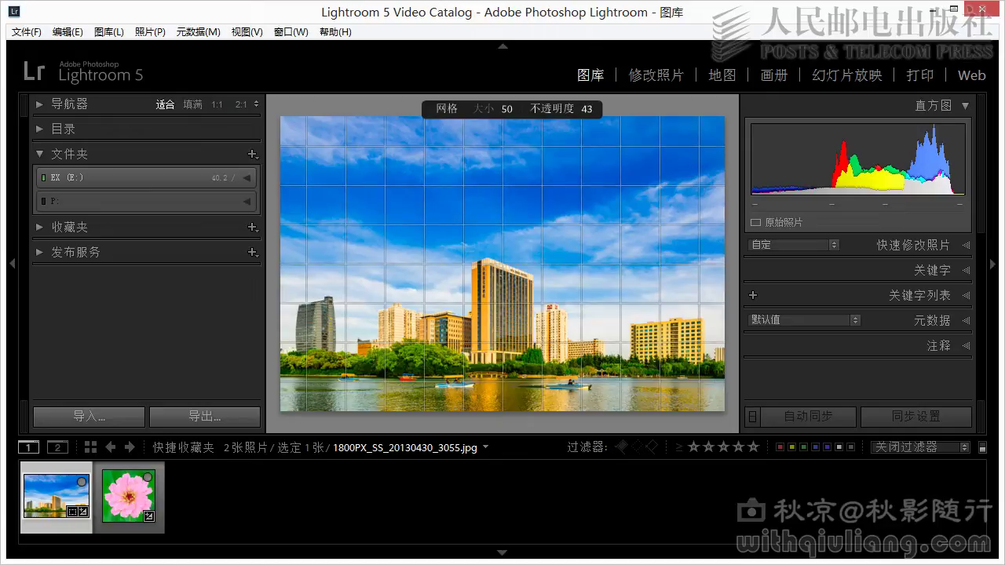
pyautogui.moveTo(548, 114); pyautogui.dragTo(549, 114)
pyautogui.moveTo(484, 108)
pyautogui.mouseDown()
pyautogui.moveTo(492, 108)
pyautogui.moveTo(477, 108)
pyautogui.mouseUp()
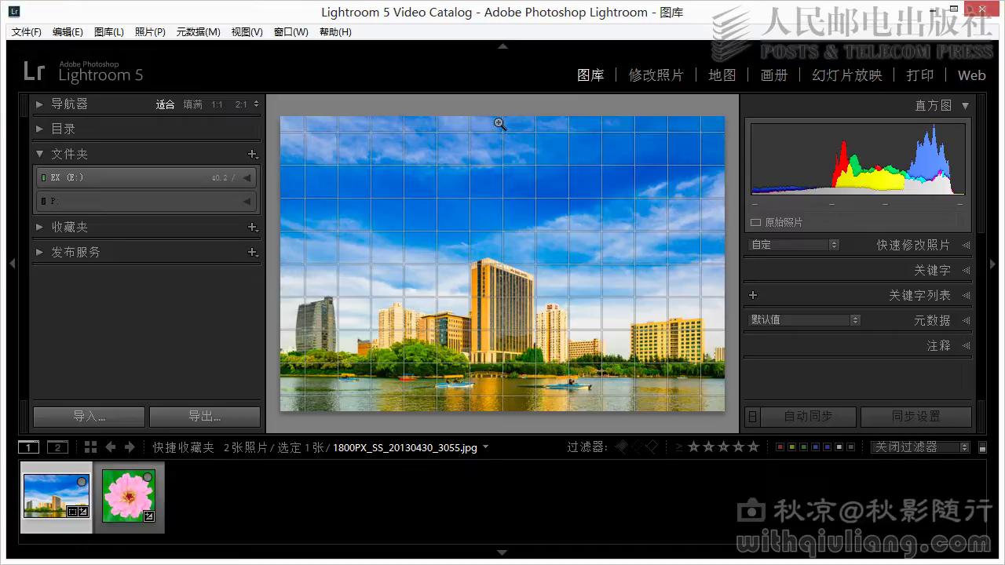
pyautogui.press('ctrl')
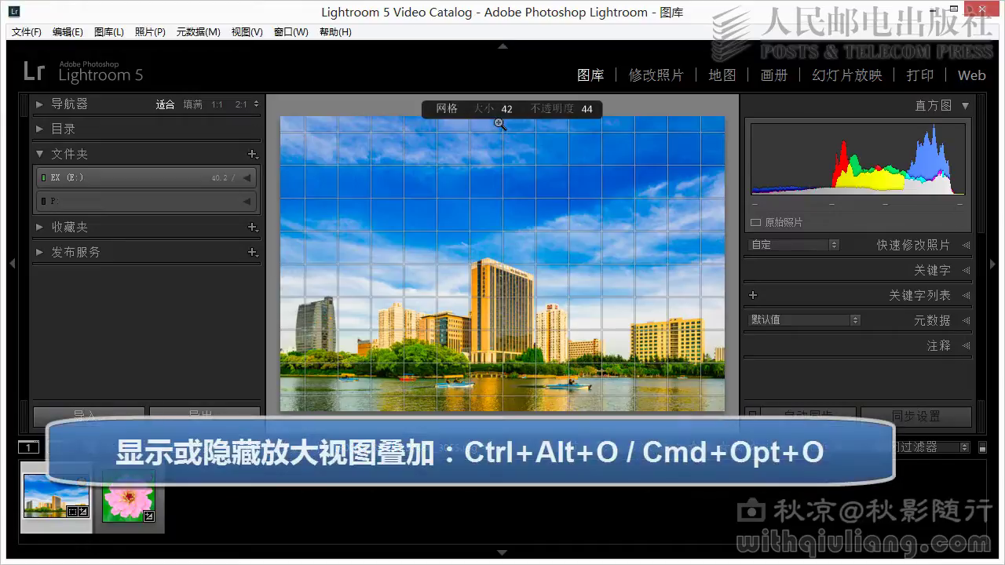
pyautogui.hotkey('ctrl', 'alt', 'o')
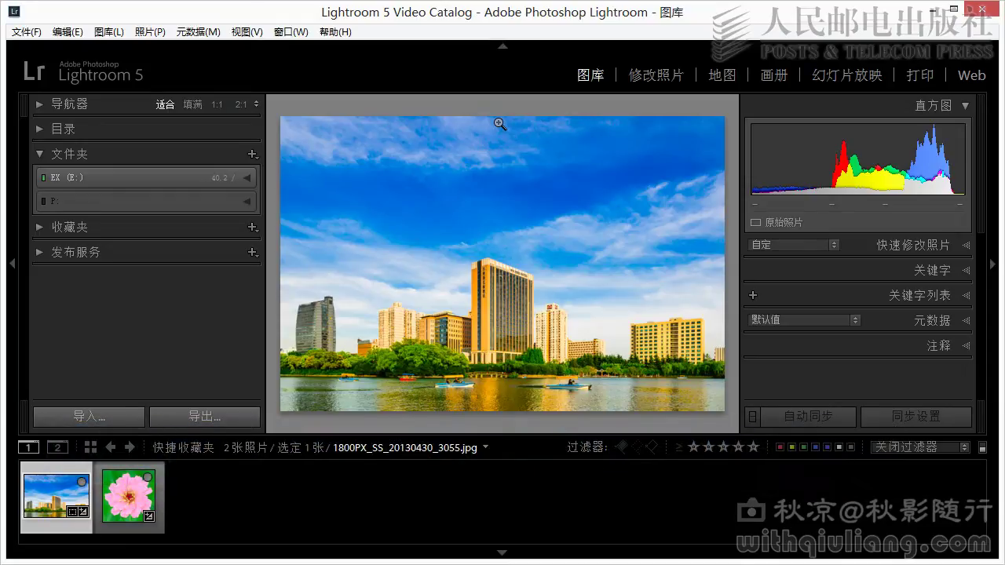
pyautogui.press('alt')
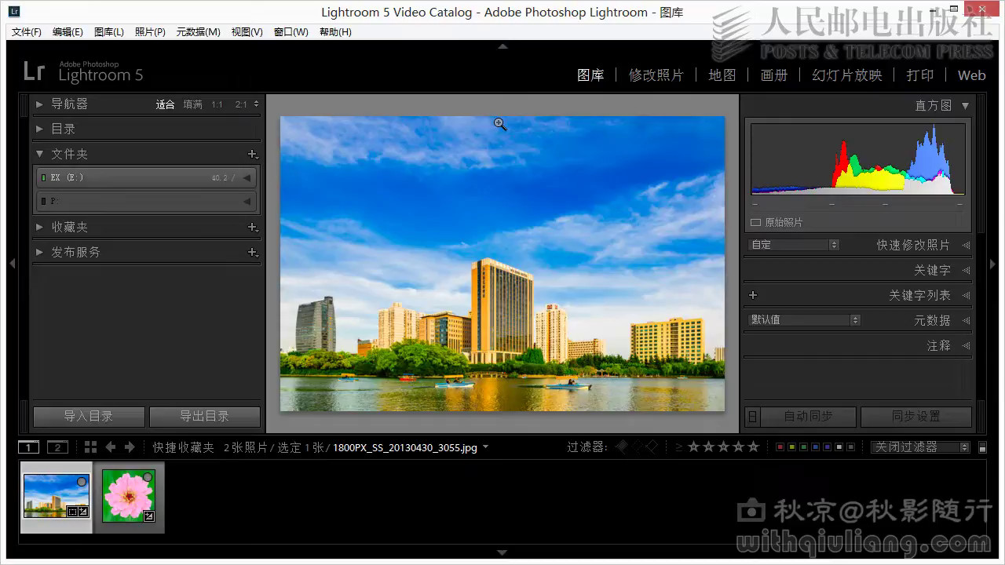
pyautogui.hotkey('ctrl', 'alt', 'o')
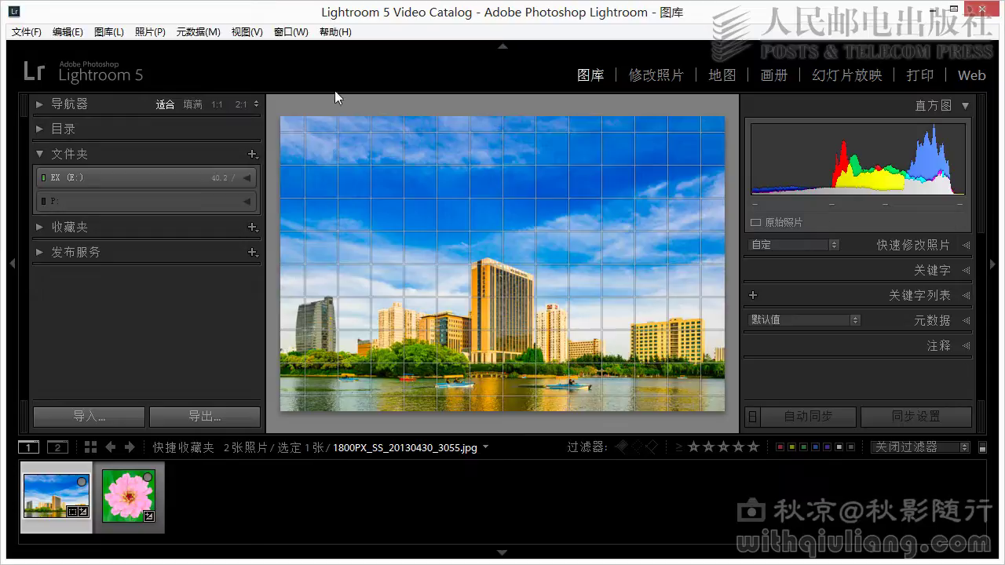
# Step: Open the View menu to reach the Loupe Overlay choices, including Layout Image
pyautogui.click(246, 32)
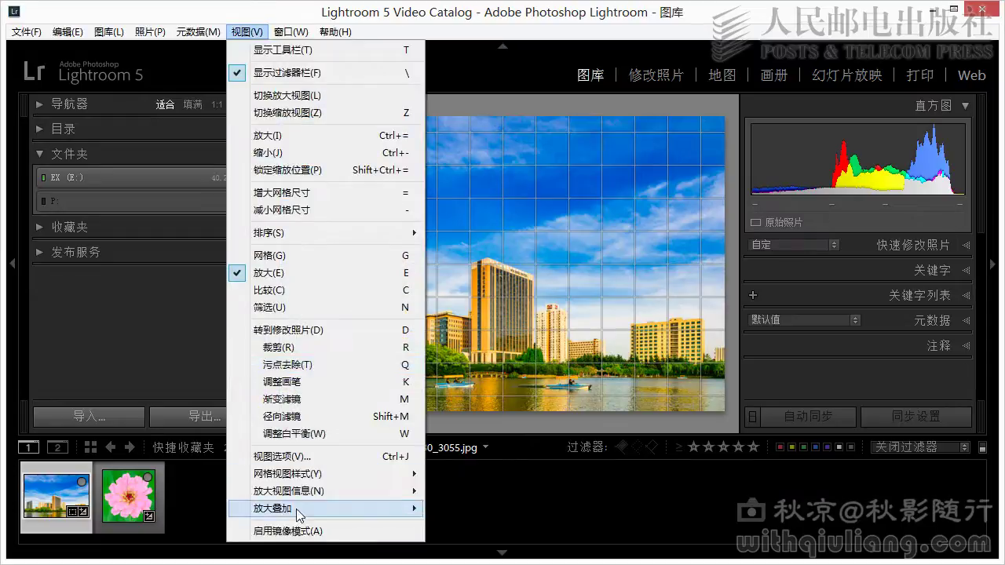